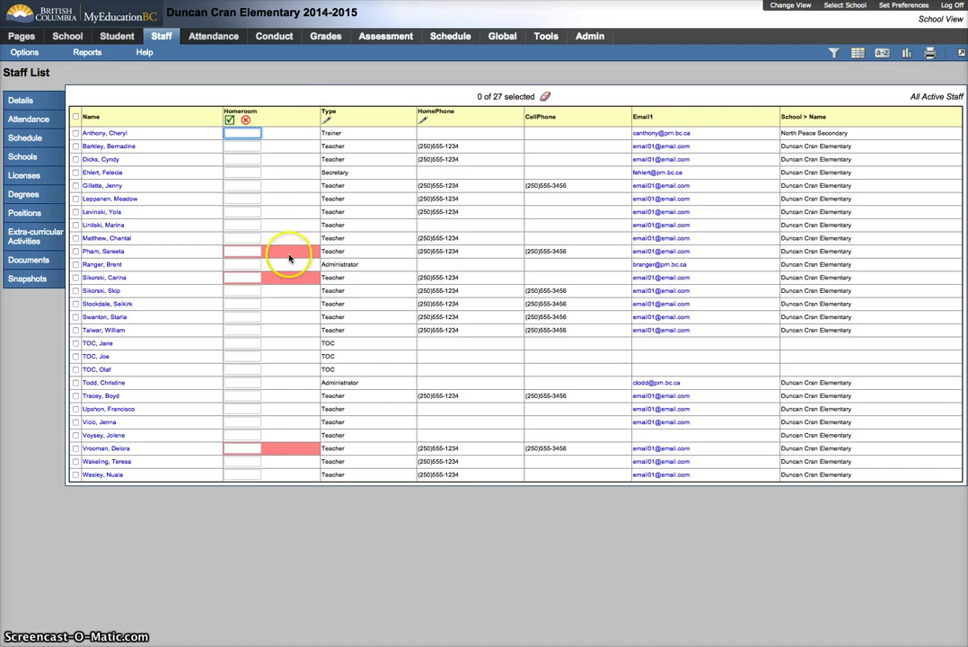
- Delete the 2015 school association of the first teacher whose homeroom is flagged in red, and return to the staff list
mouse_move(289, 258)
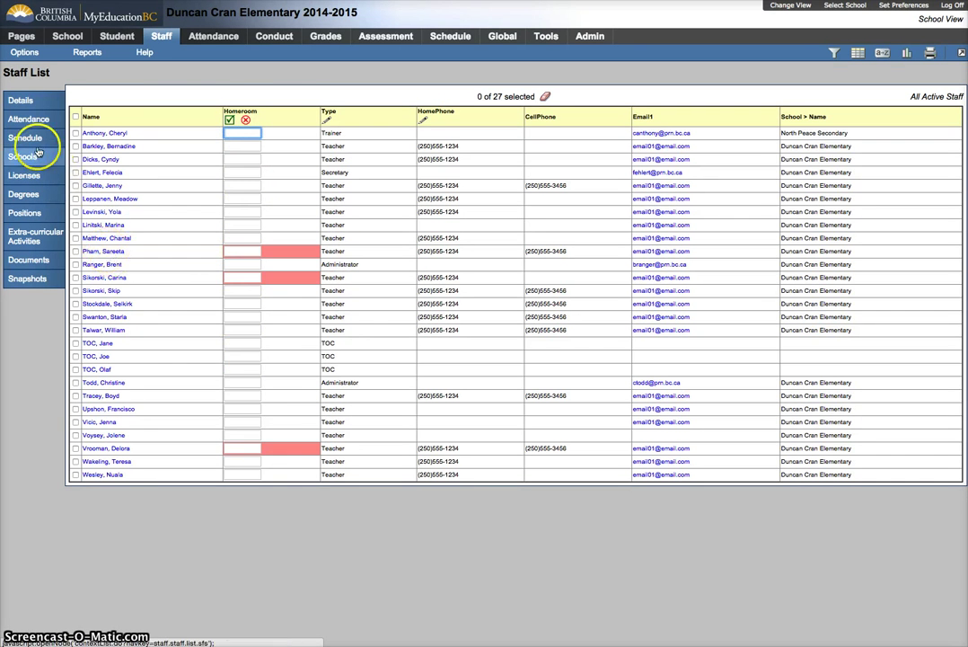
left_click(75, 251)
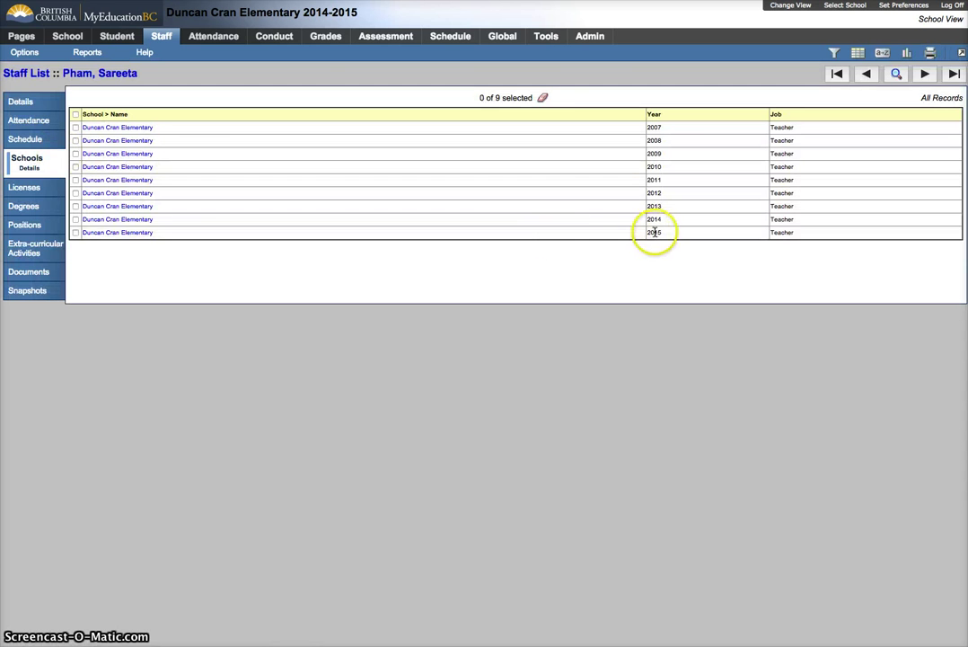
left_click(76, 233)
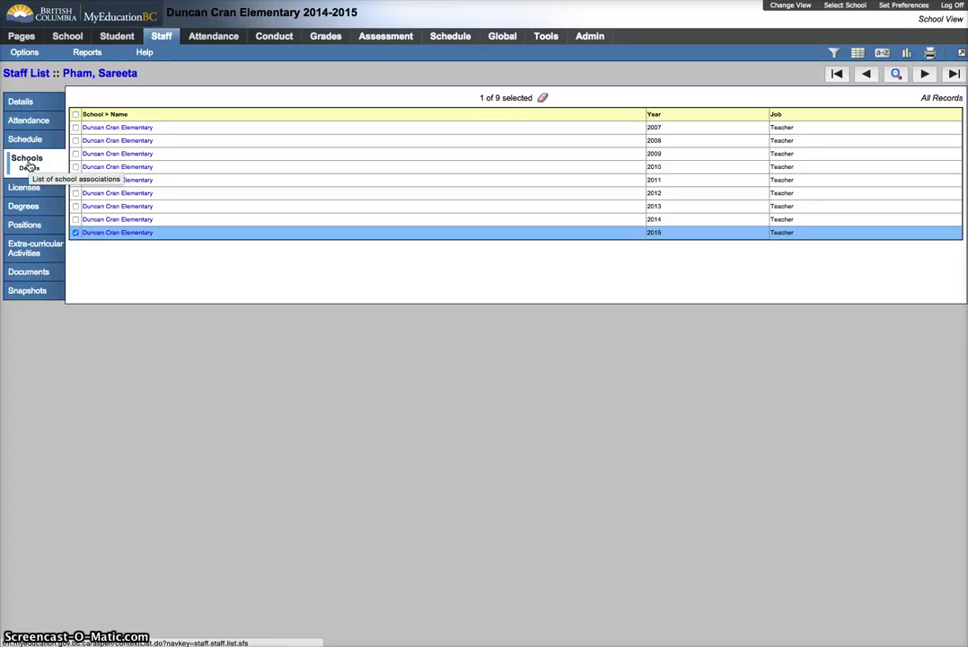
left_click(81, 234)
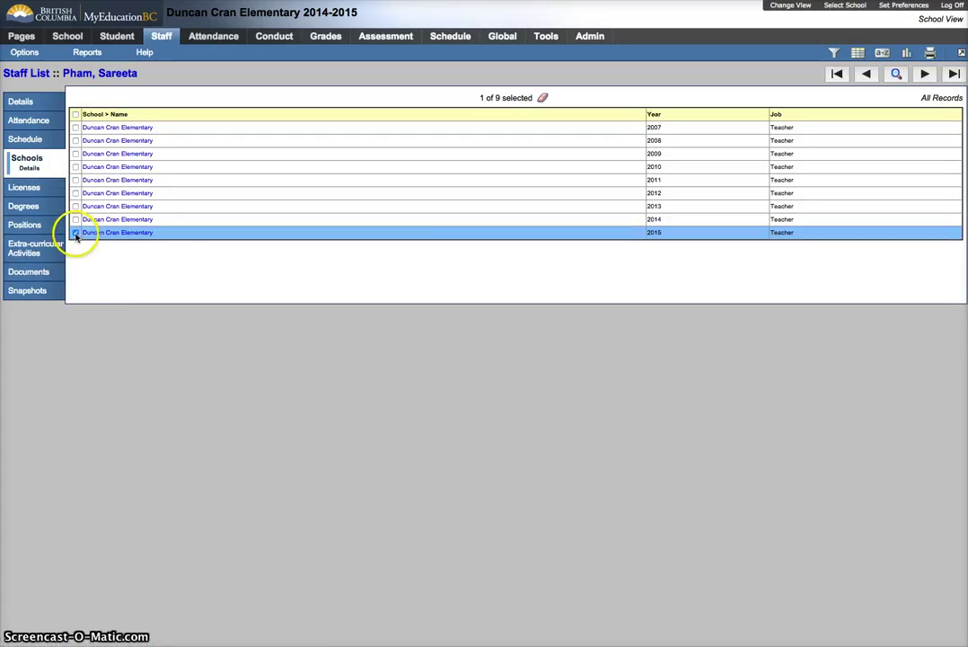
left_click(24, 52)
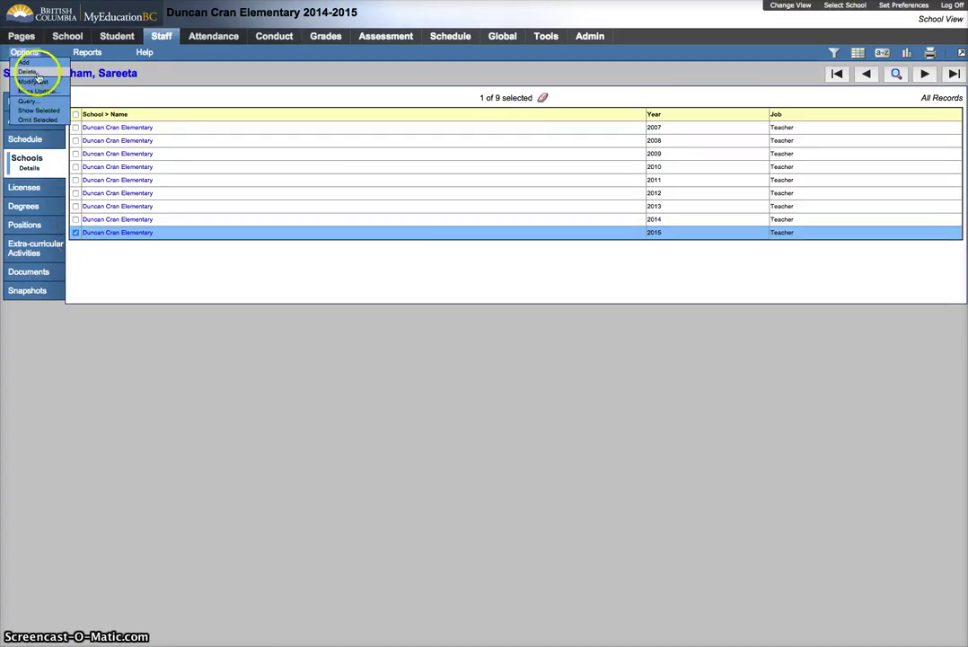
left_click(38, 74)
left_click(730, 203)
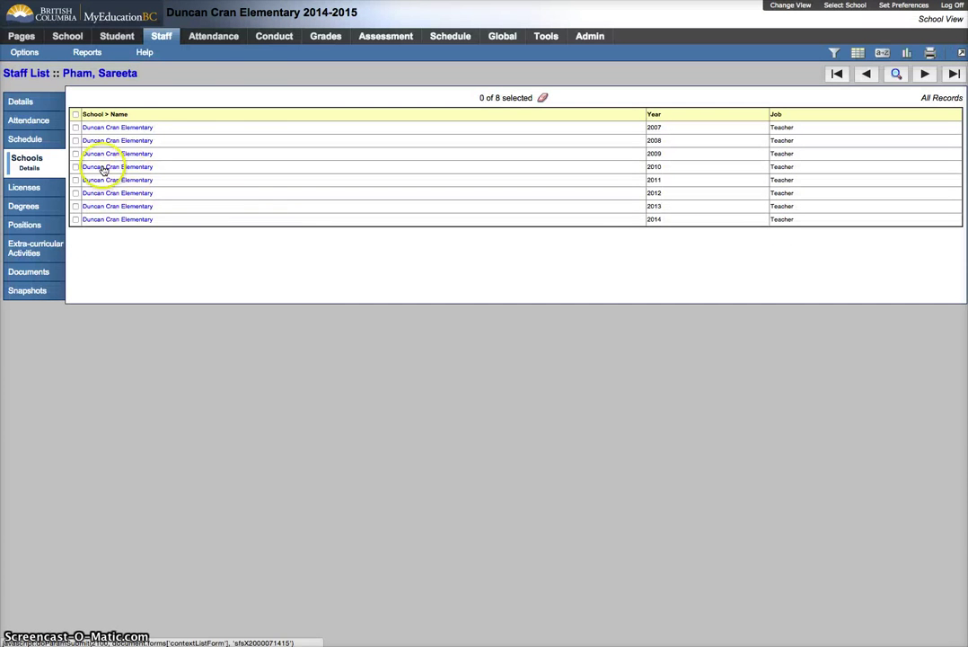
left_click(38, 73)
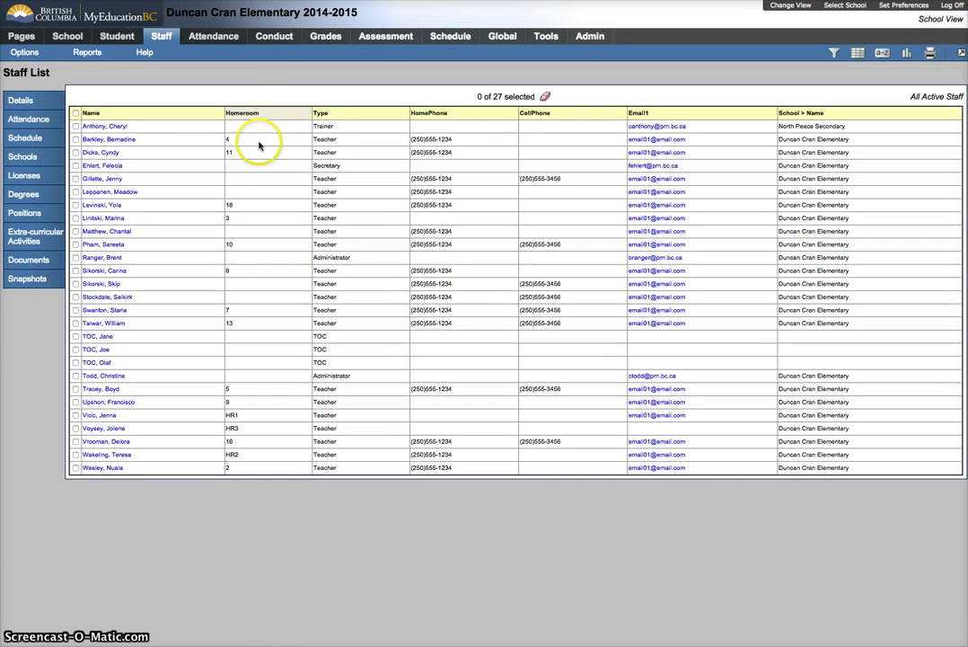
- Make the staff list editable and try to clear and save every value in the Homeroom column
left_click(27, 54)
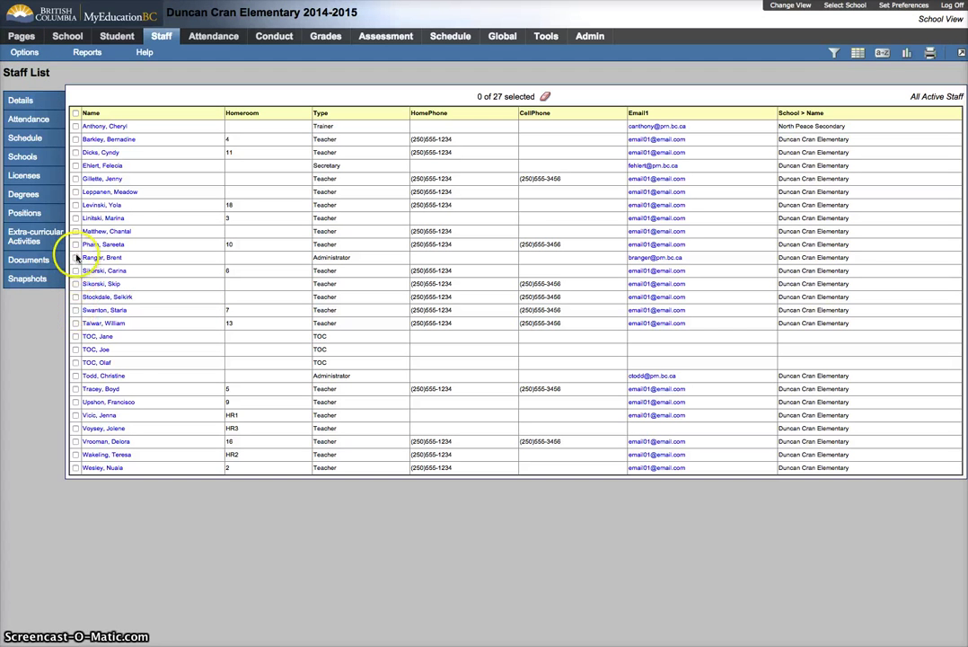
left_click(27, 54)
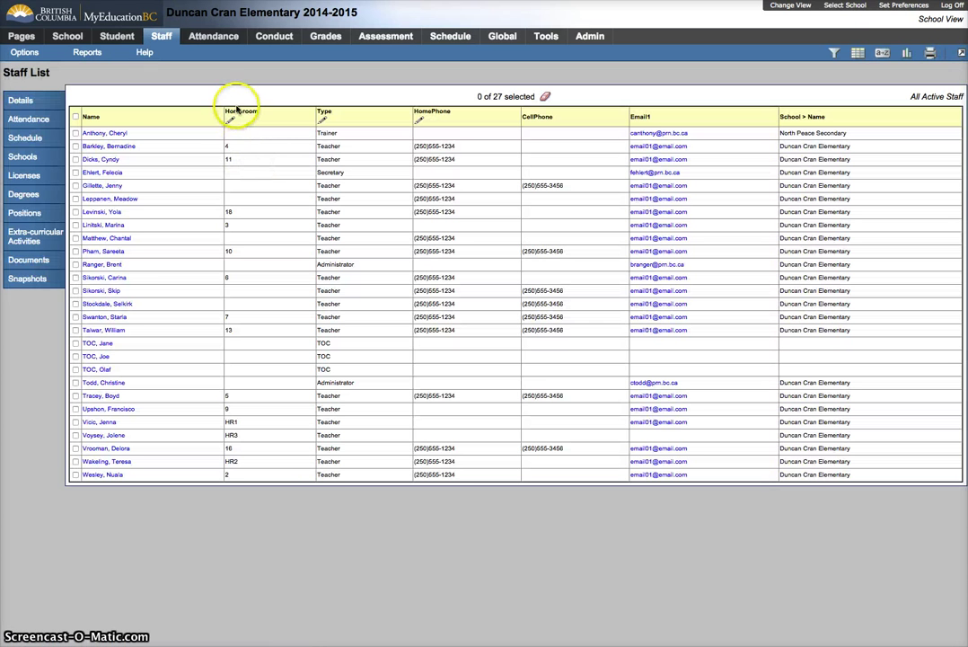
left_click(247, 149)
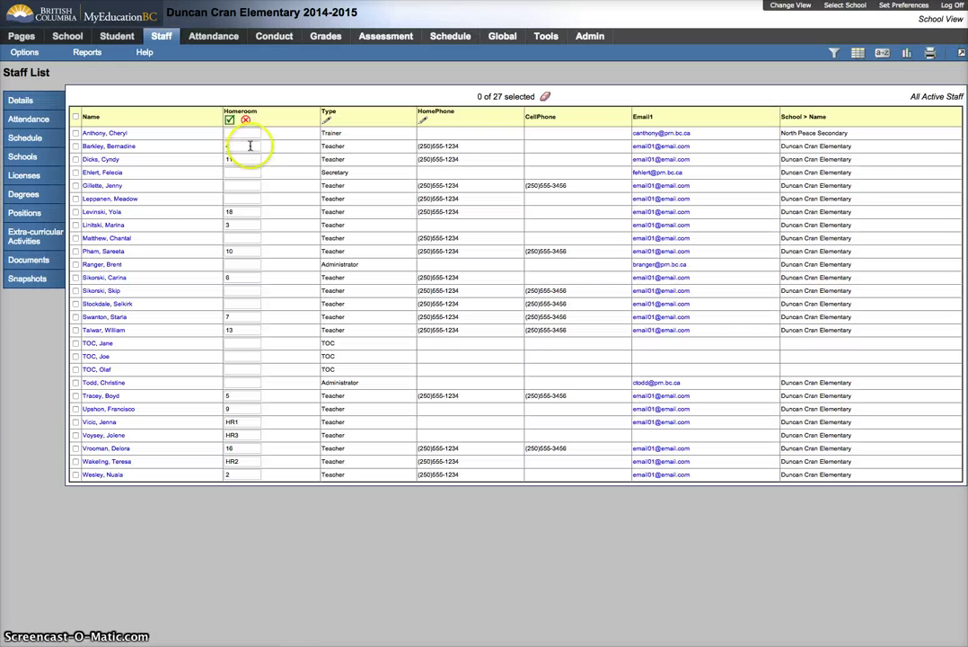
left_click(245, 159)
left_click(235, 212)
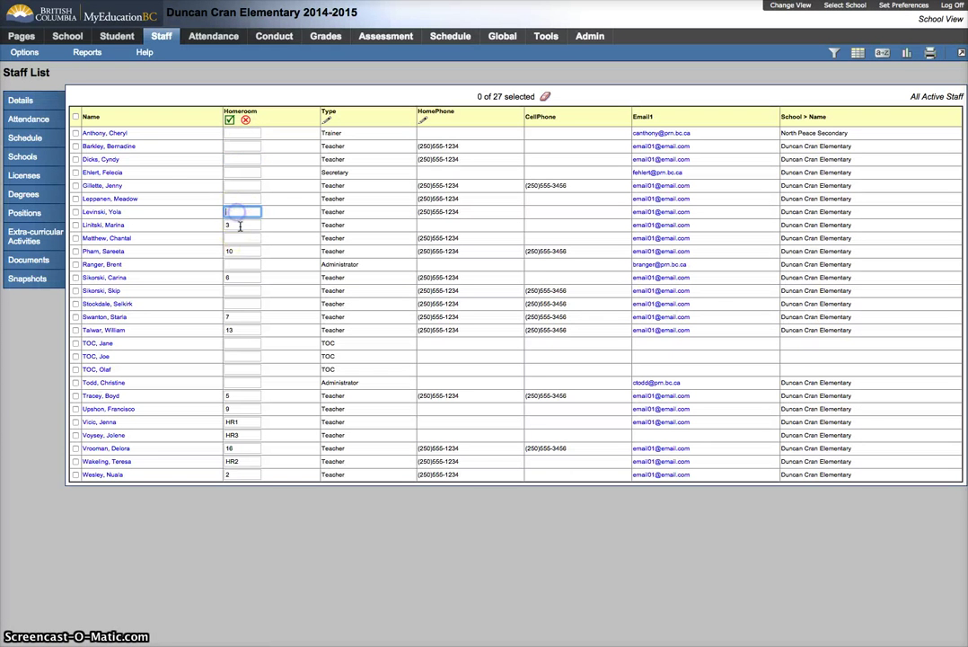
left_click(240, 226)
left_click(240, 251)
left_click(239, 277)
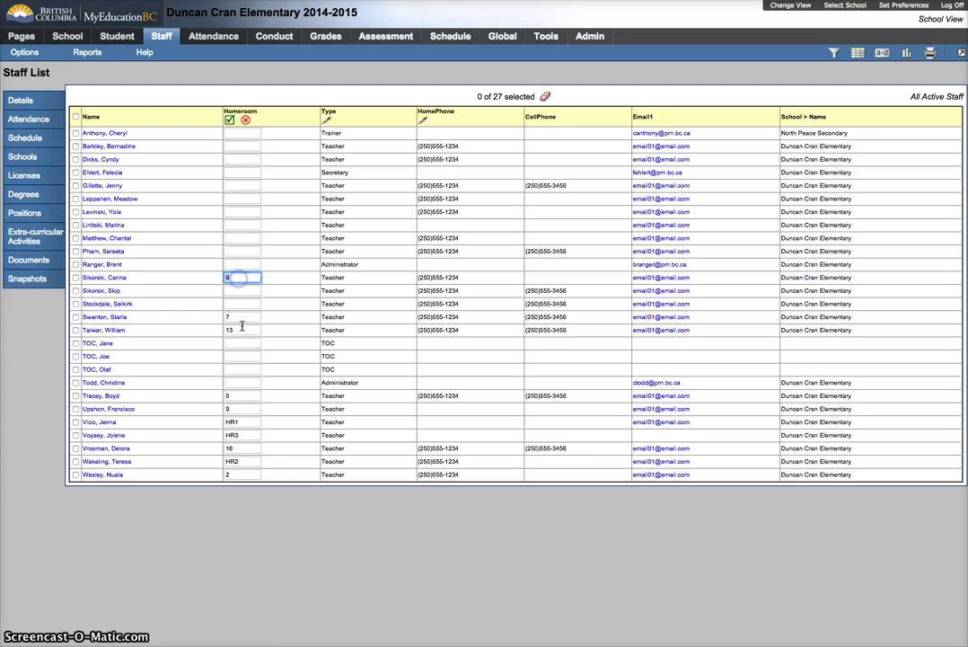
left_click(240, 316)
left_click(241, 330)
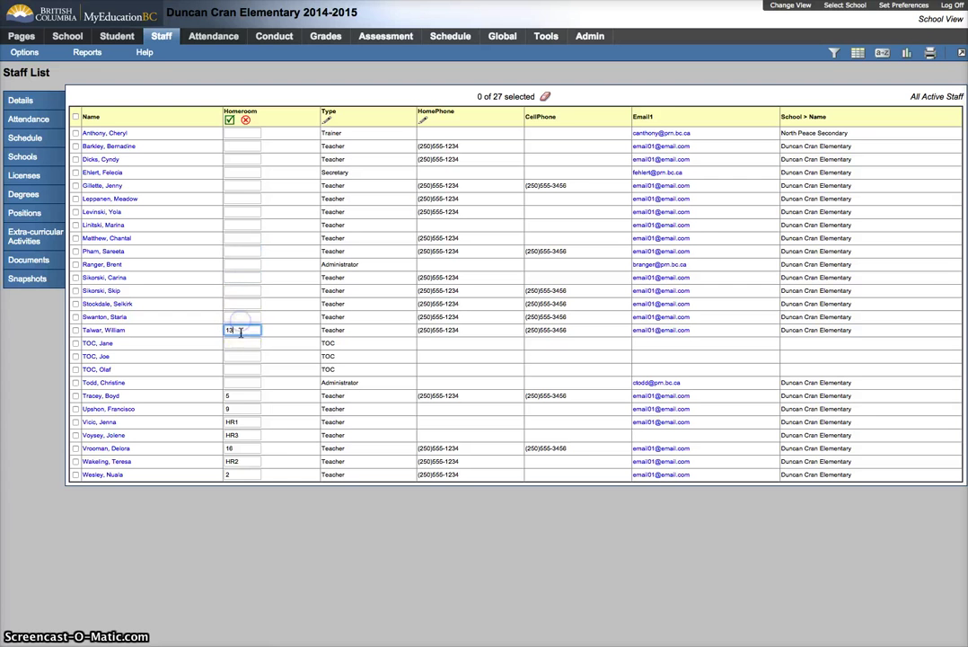
left_click(243, 396)
left_click(243, 409)
key("BackSpace")
left_click(241, 423)
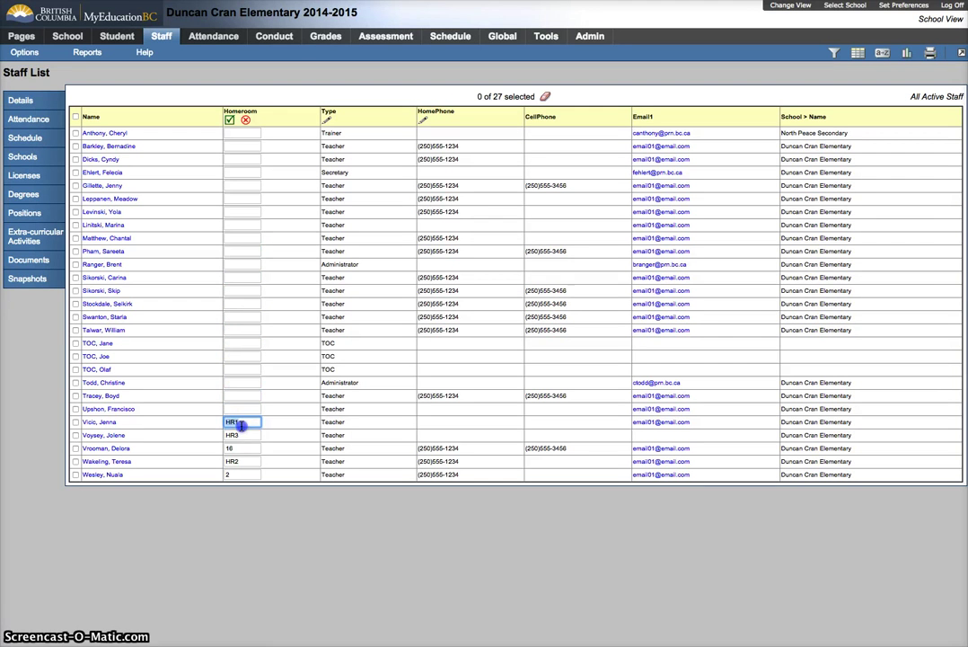
left_click(242, 435)
key("BackSpace")
left_click(241, 448)
key("BackSpace")
left_click(241, 462)
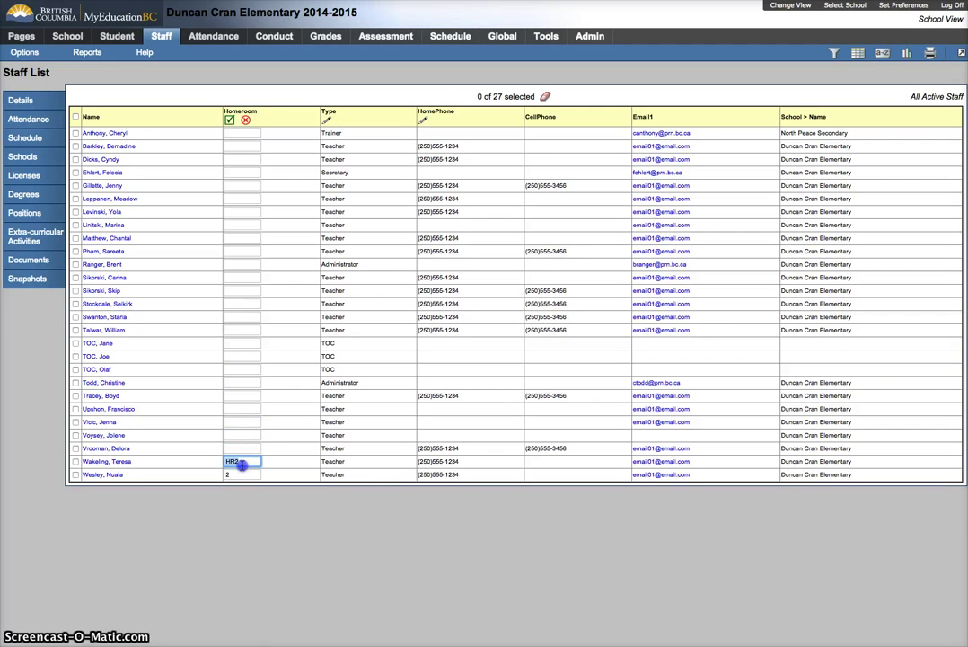
key("BackSpace")
left_click(241, 474)
key("BackSpace")
left_click(229, 119)
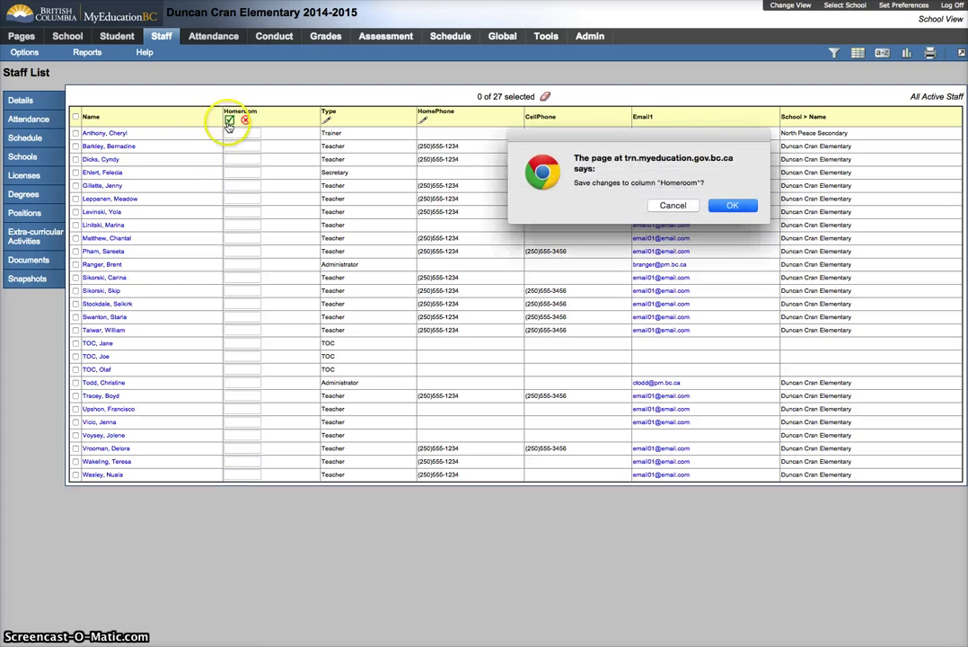
left_click(748, 212)
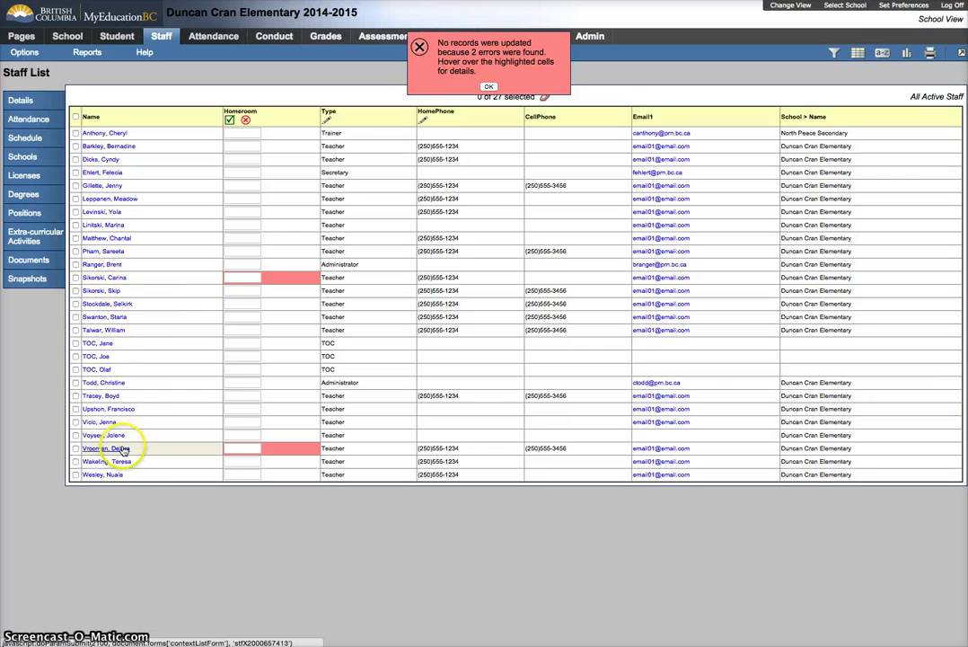
- Delete the 2015 school association of the first flagged teacher, the one with homeroom 6, and return to the staff list
left_click(75, 278)
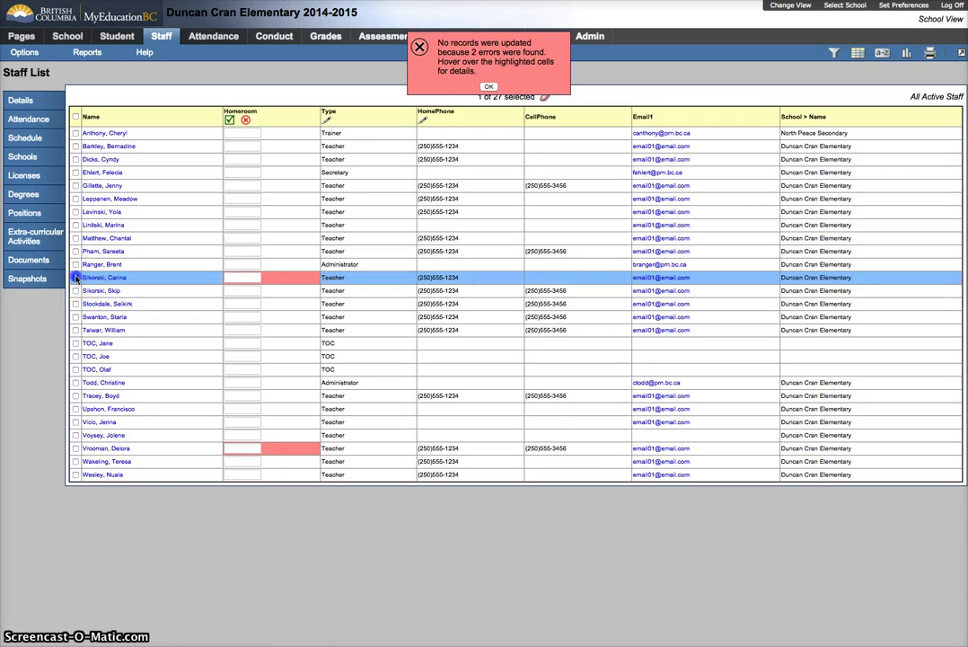
left_click(28, 159)
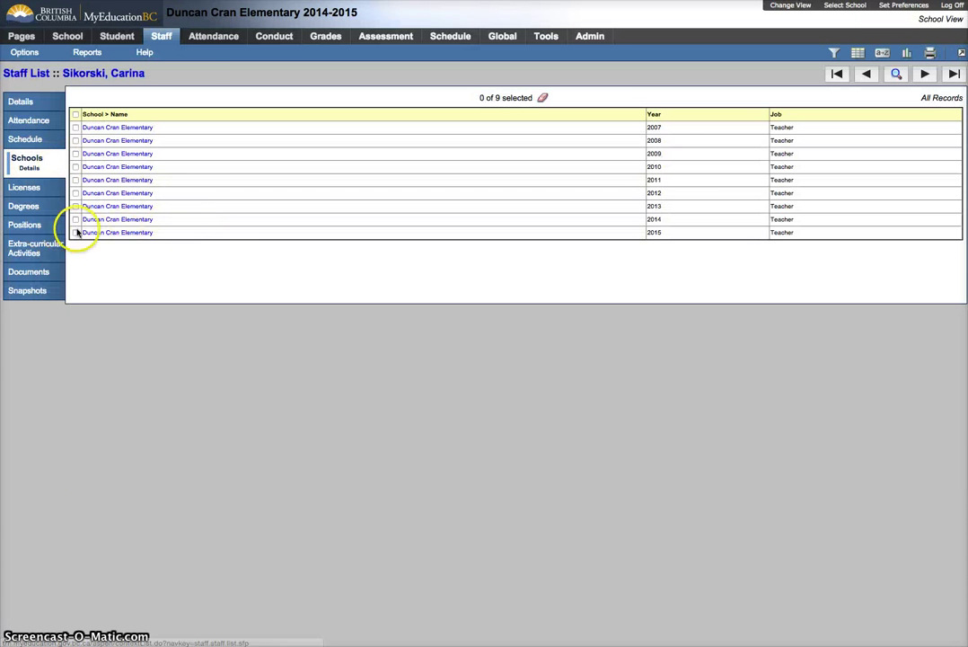
left_click(77, 231)
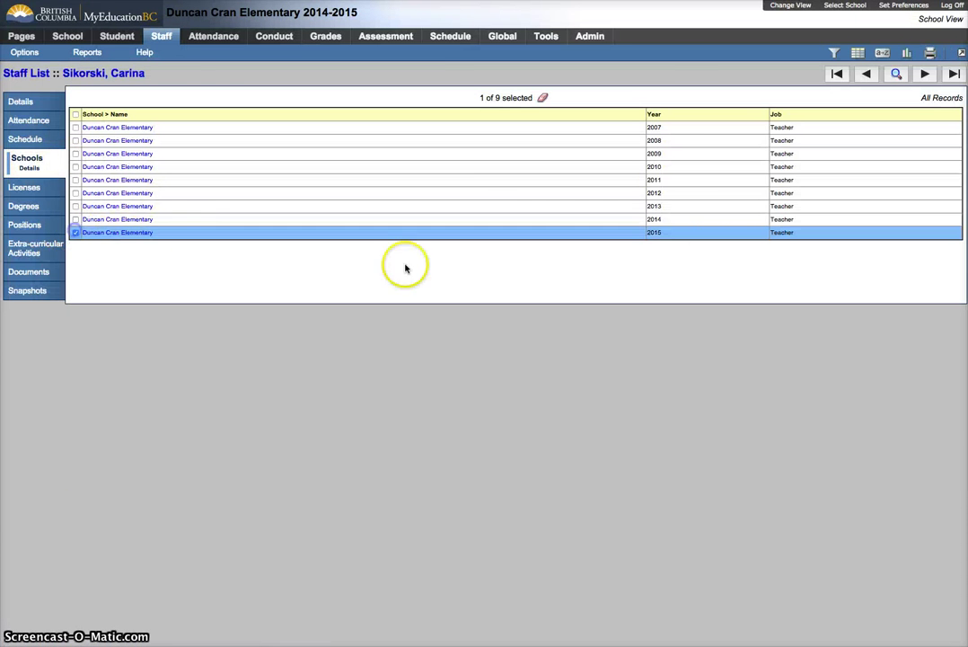
left_click(32, 55)
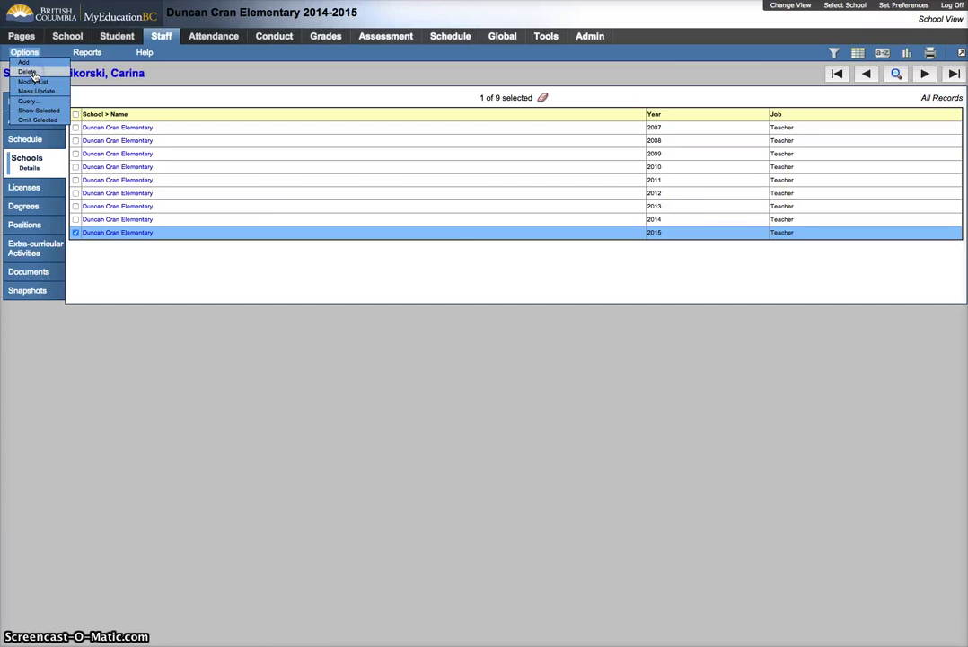
left_click(30, 72)
left_click(735, 208)
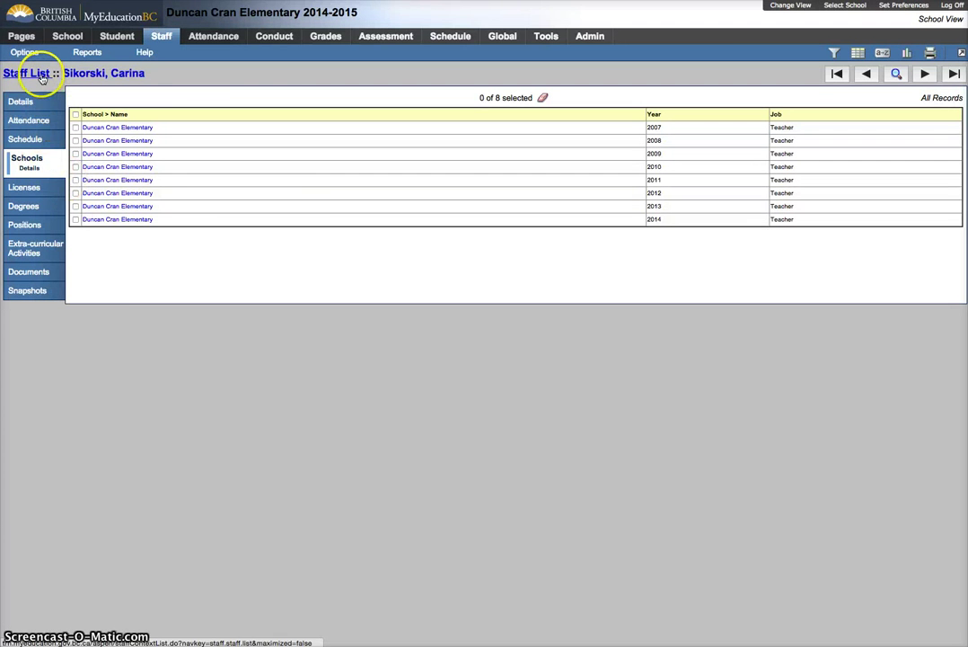
left_click(39, 76)
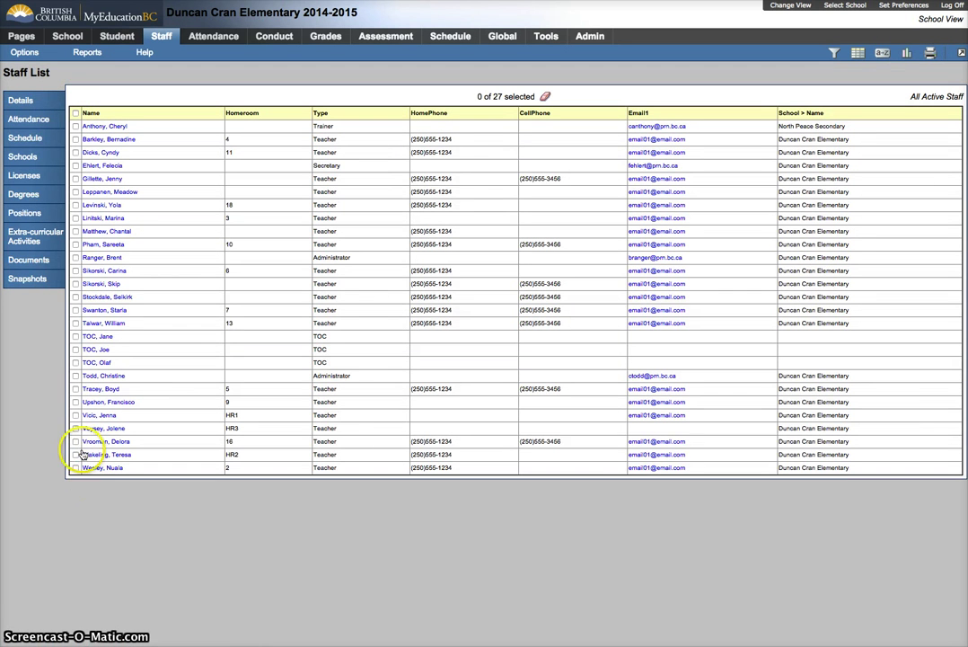
- Delete the 2015 school association of the teacher with homeroom 16 and return to the staff list
left_click(75, 441)
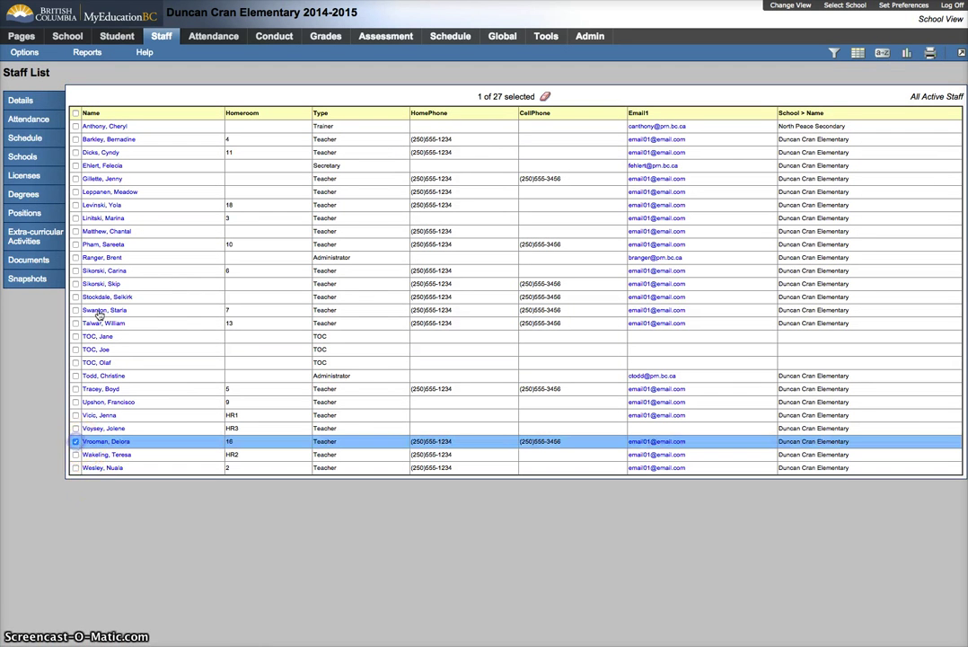
left_click(38, 160)
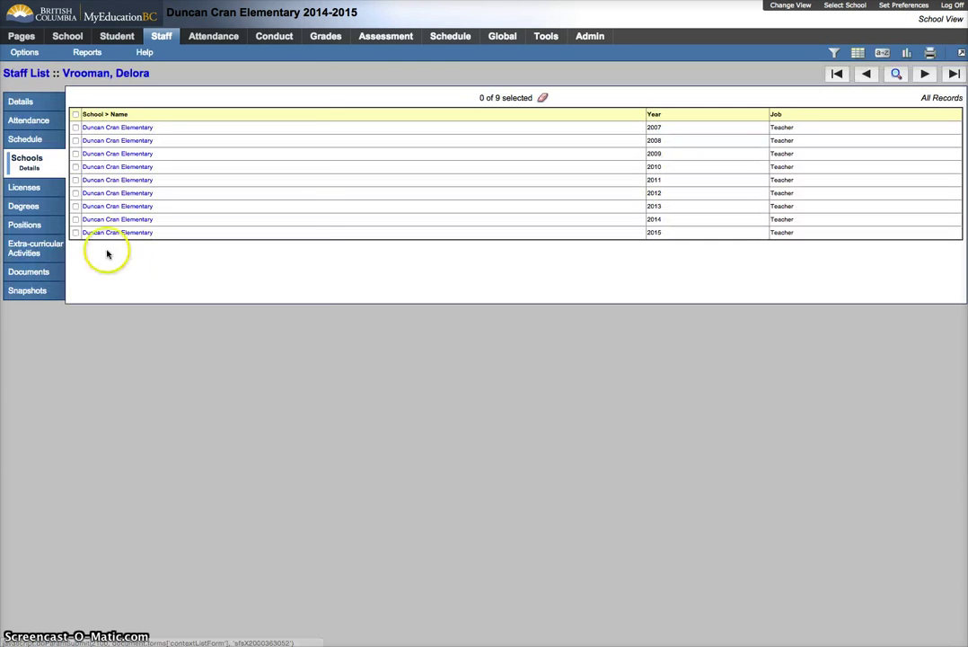
left_click(75, 232)
left_click(40, 63)
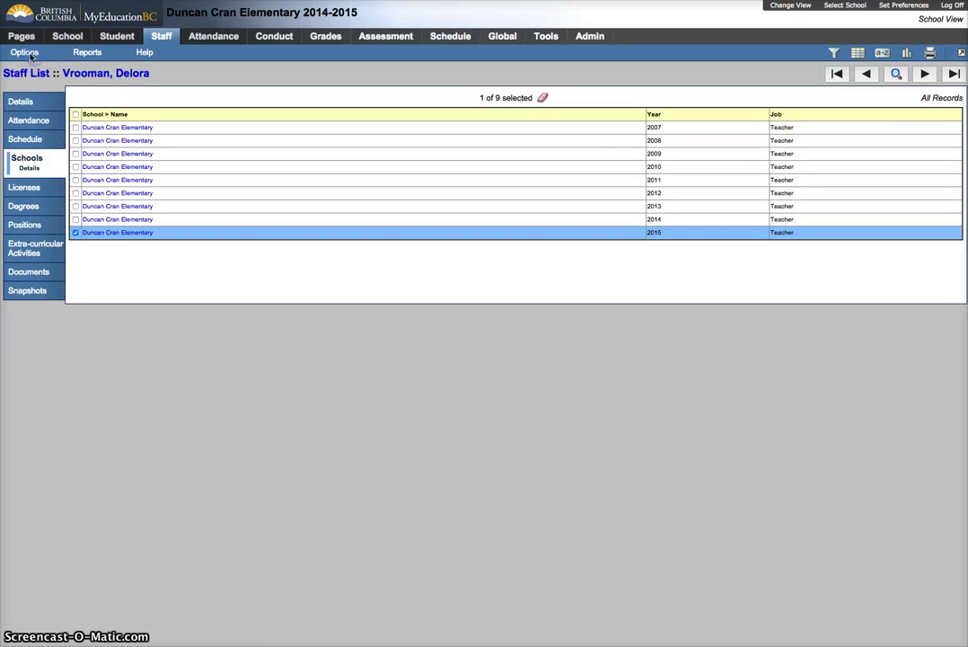
left_click(24, 53)
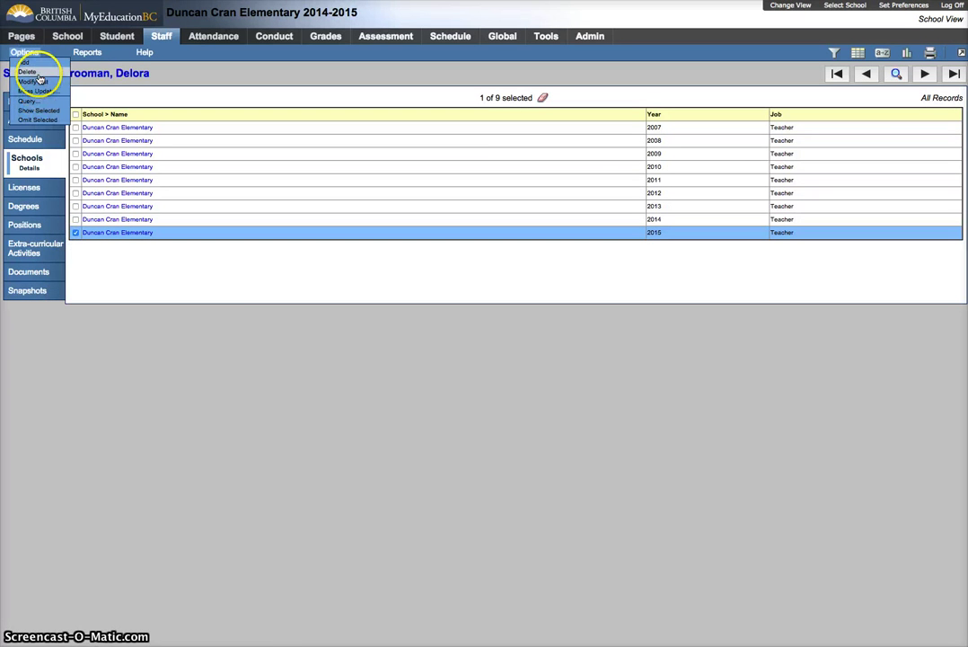
left_click(36, 73)
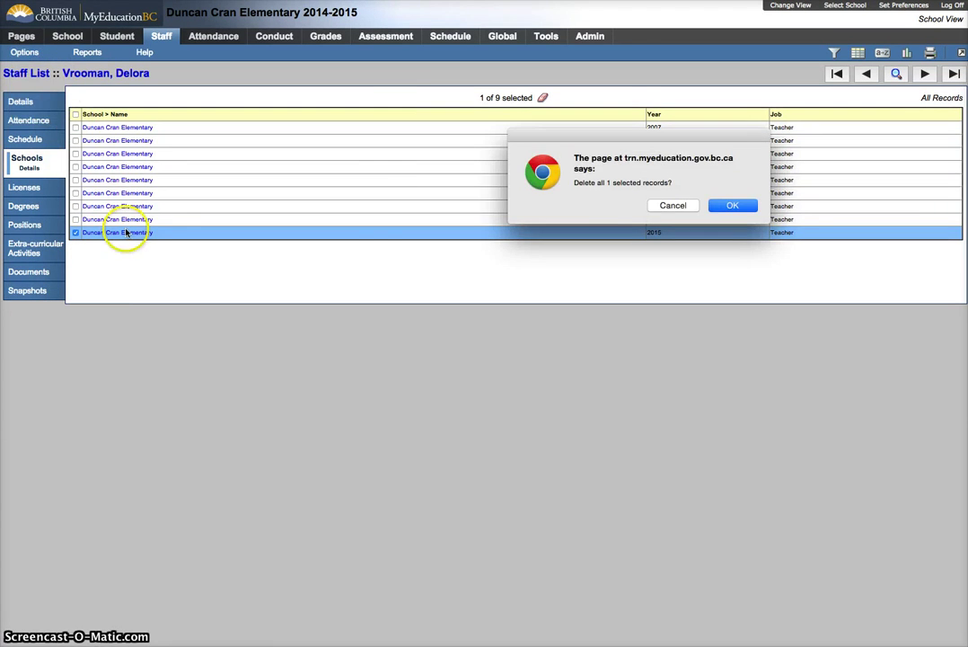
left_click(731, 206)
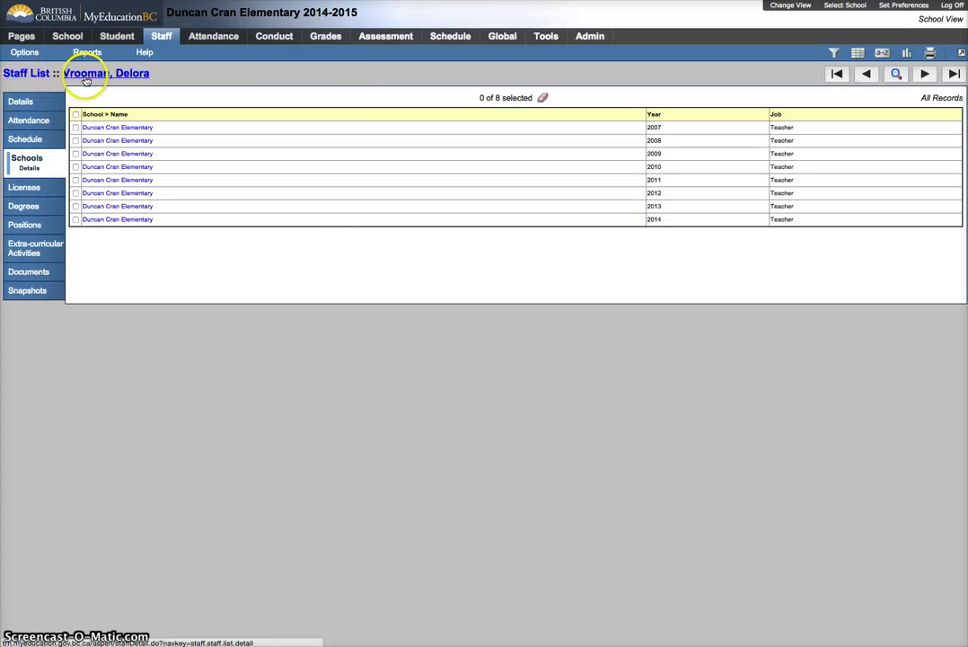
left_click(37, 79)
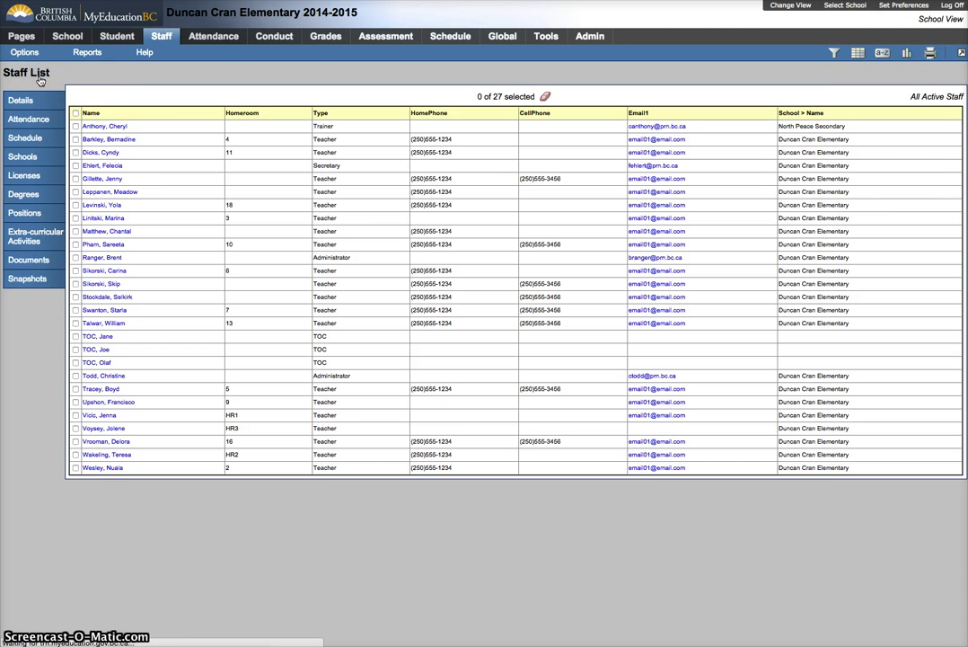
- Make the staff list editable and clear every remaining value in the Homeroom column, from homeroom 4 down to homeroom 2
left_click(27, 54)
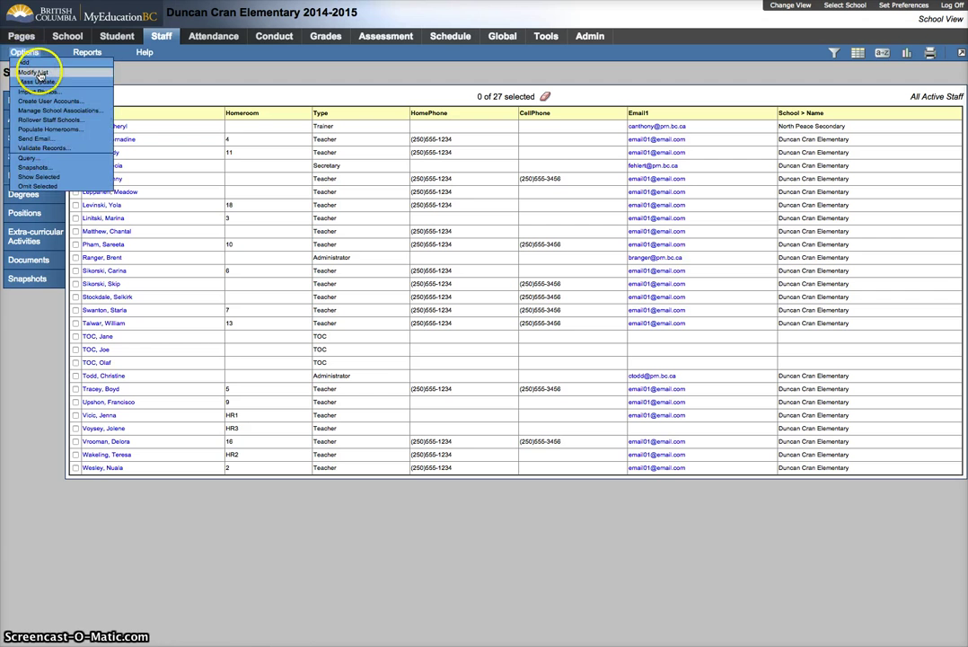
left_click(39, 76)
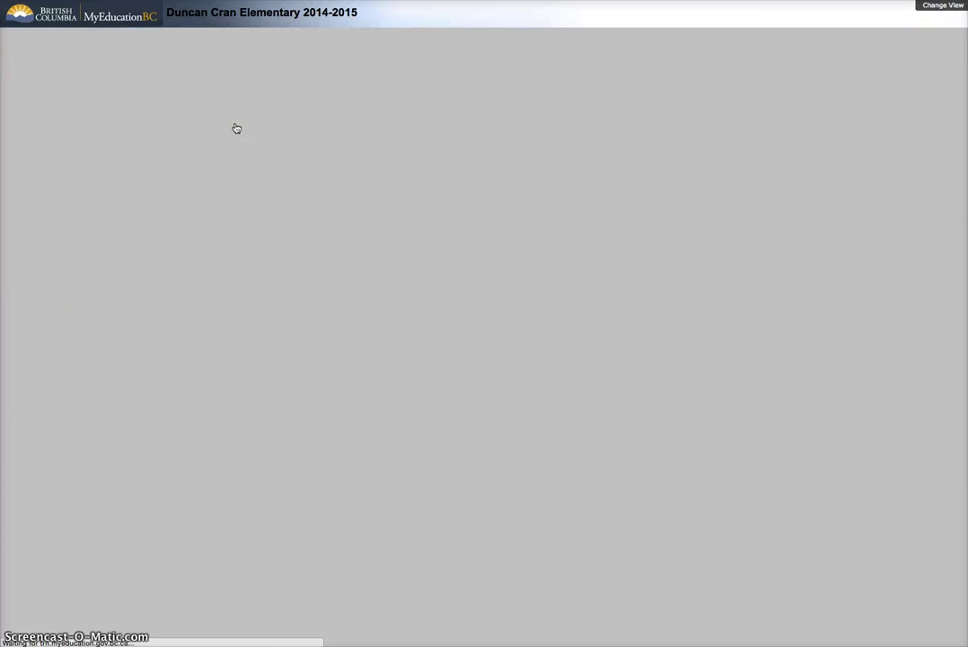
left_click(237, 147)
double_click(235, 158)
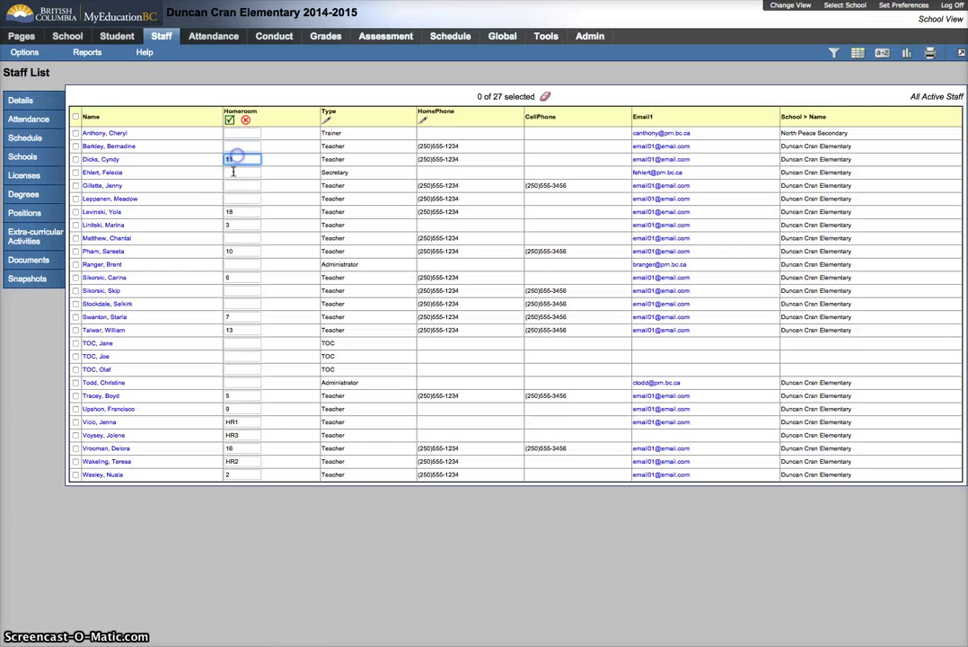
key("BackSpace")
double_click(235, 211)
key("BackSpace")
double_click(236, 225)
key("BackSpace")
double_click(236, 250)
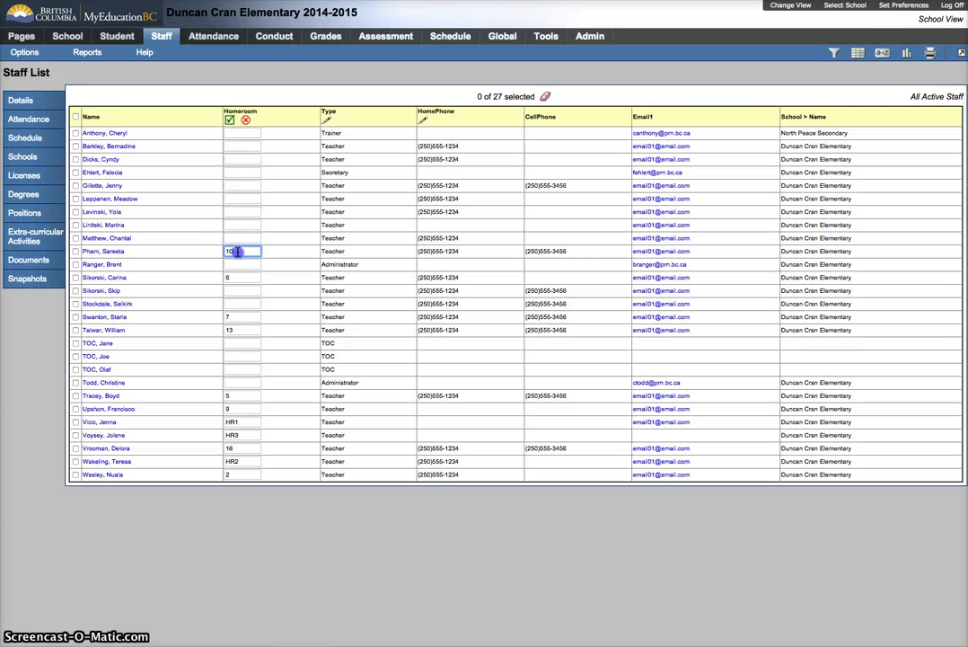
double_click(234, 276)
key("BackSpace")
double_click(235, 316)
key("BackSpace")
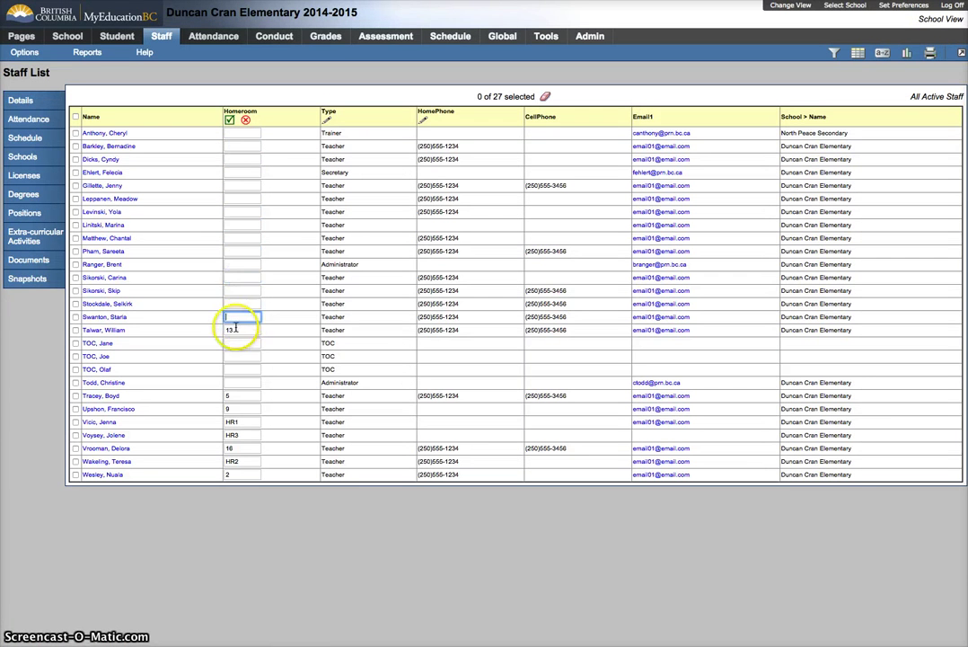
double_click(236, 330)
key("BackSpace")
double_click(235, 395)
key("BackSpace")
double_click(235, 409)
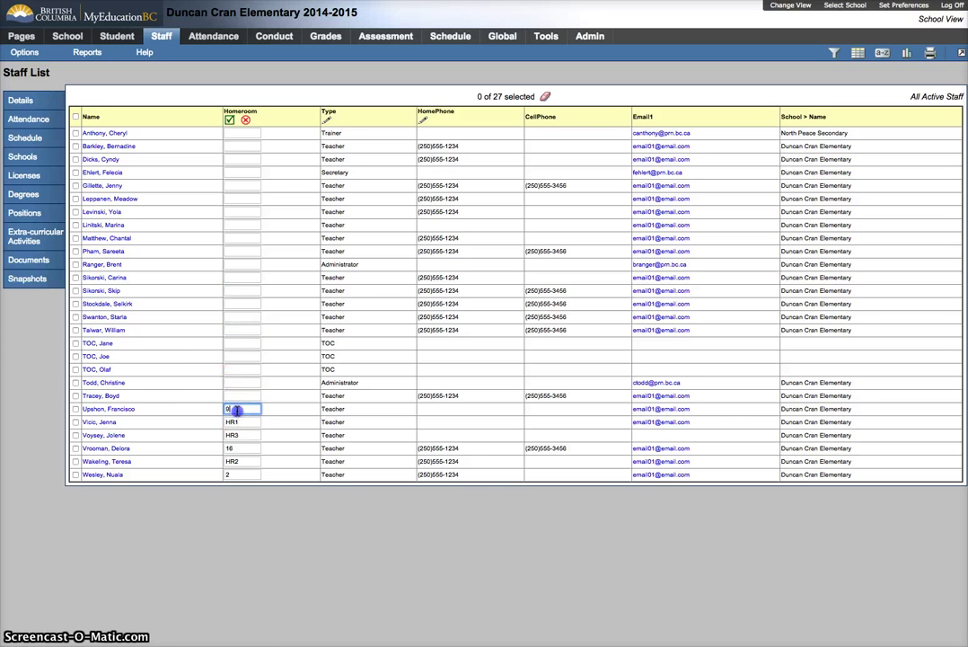
key("BackSpace")
double_click(240, 421)
double_click(242, 435)
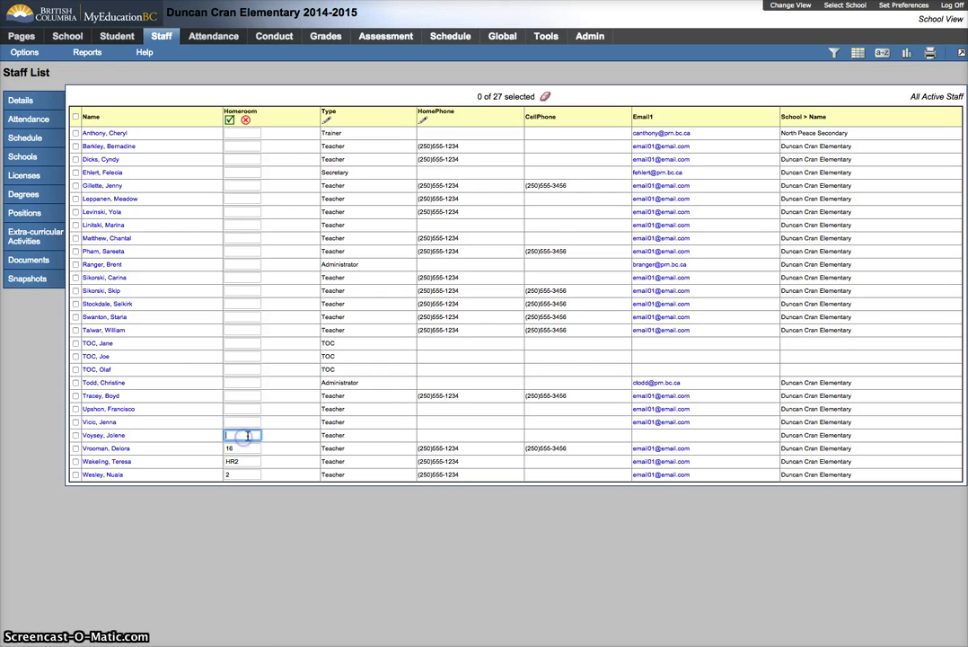
key("BackSpace")
double_click(242, 447)
key("BackSpace")
double_click(241, 461)
key("BackSpace")
double_click(241, 474)
key("BackSpace")
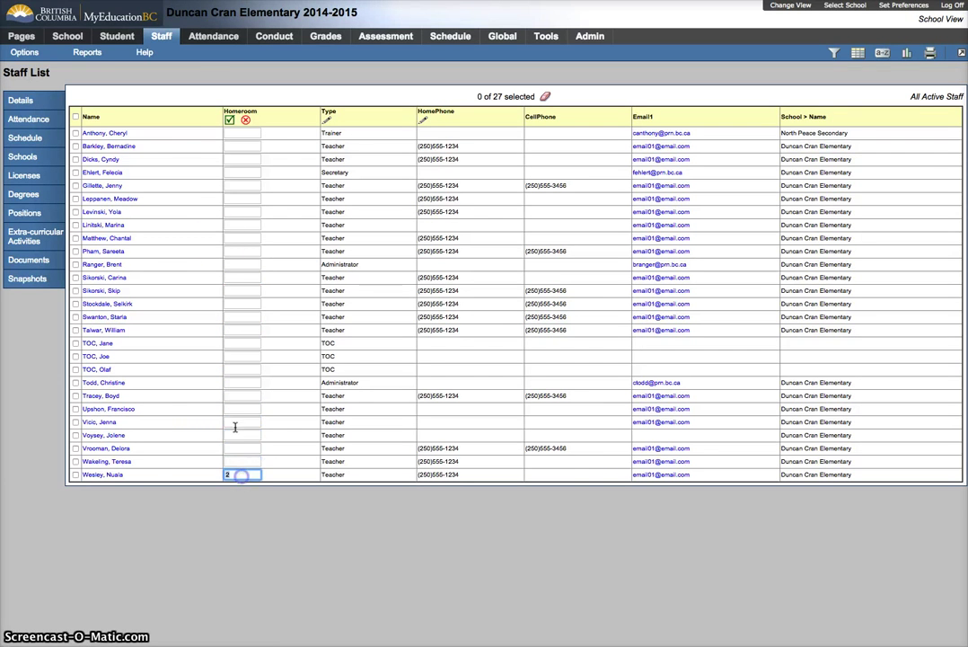
- Save the emptied Homeroom column for all staff and dismiss the update message
left_click(230, 120)
left_click(735, 209)
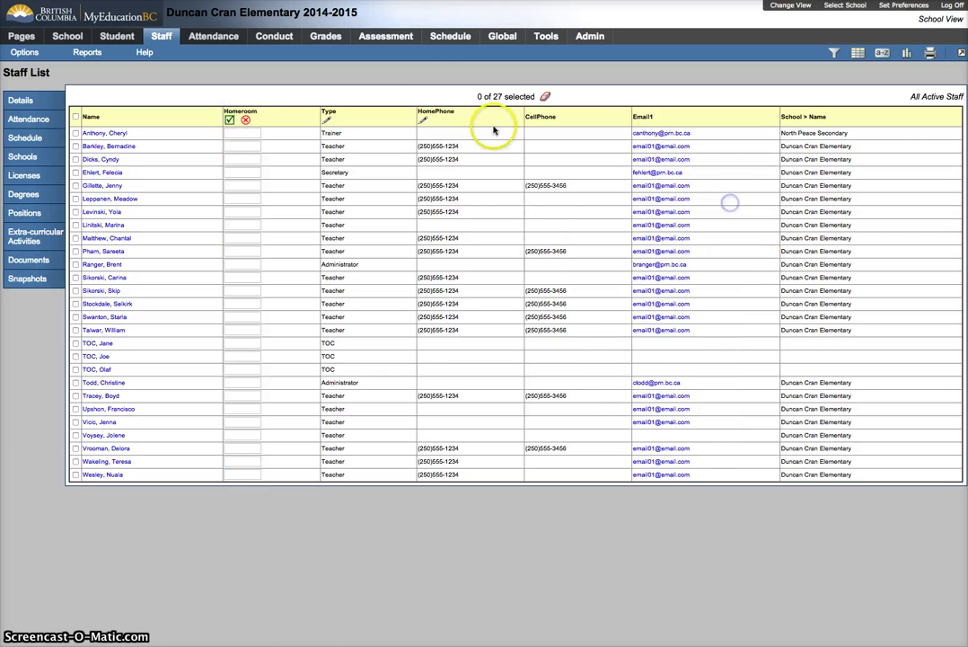
left_click(417, 83)
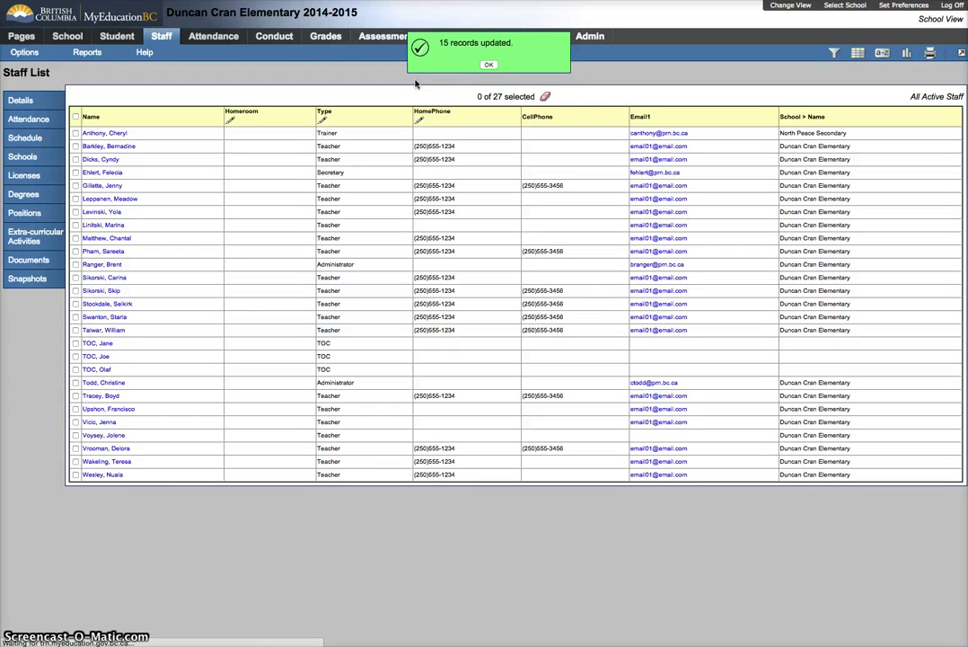
left_click(488, 65)
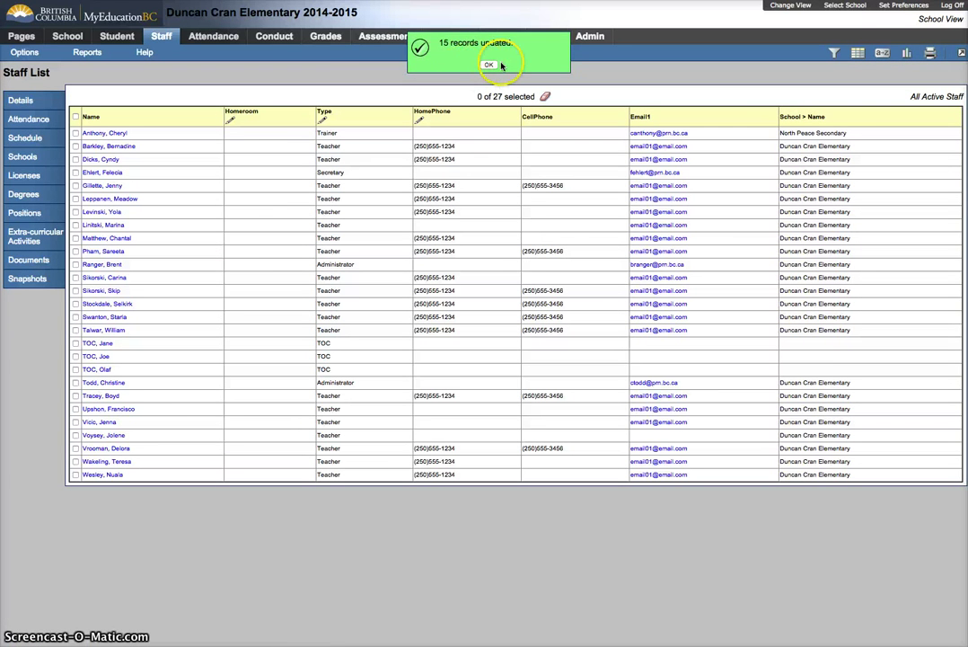